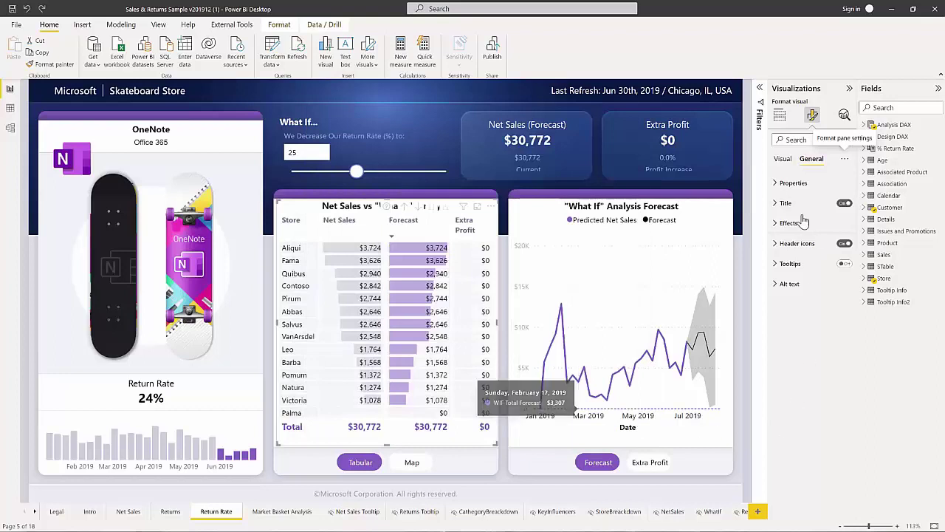
- Look through the Properties and Effects groups in the general format settings of the Net Sales table
click(776, 183)
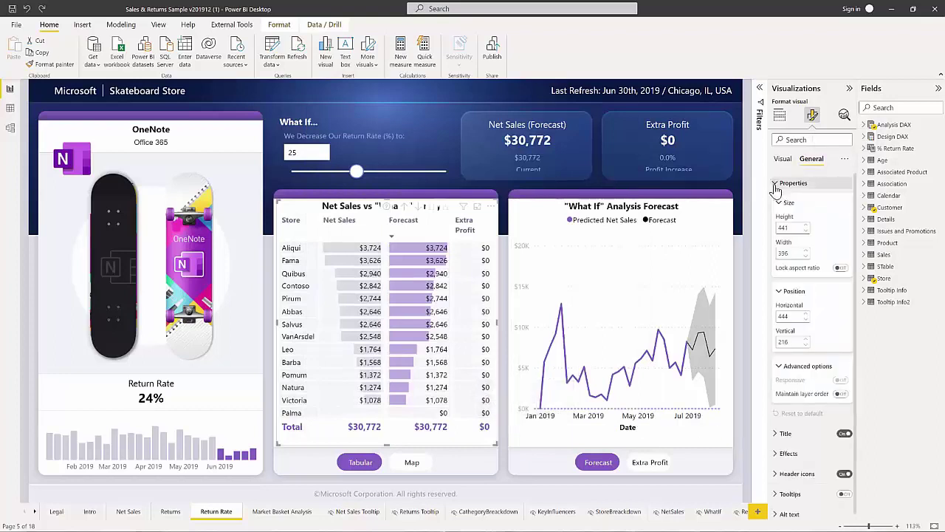
click(775, 185)
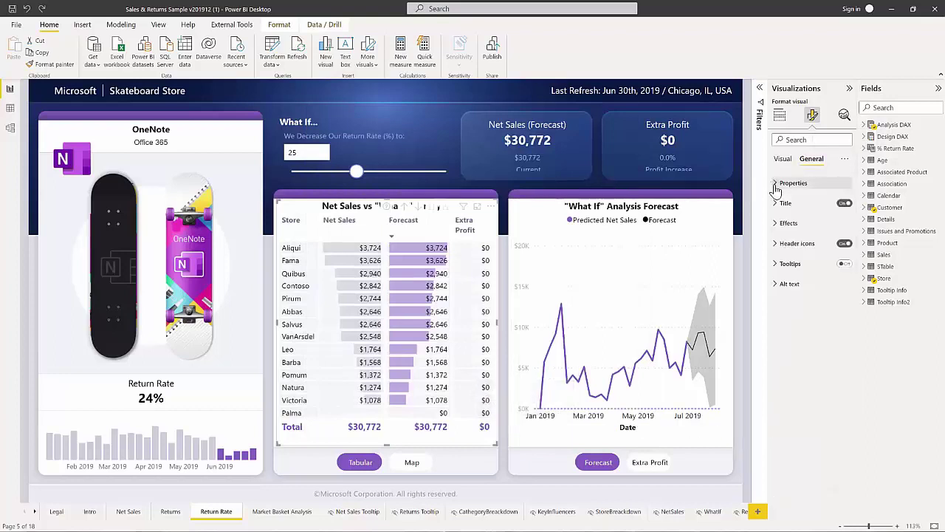
click(777, 223)
click(777, 224)
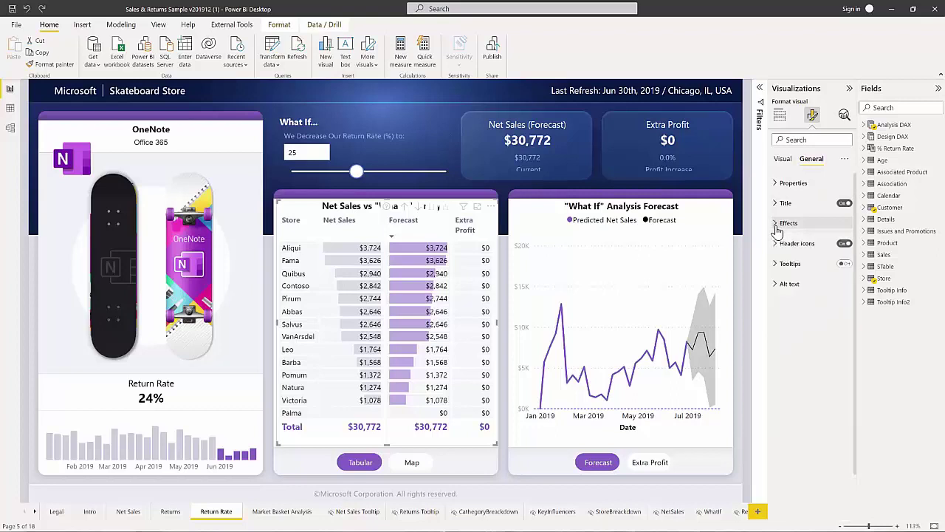
- Show the table's visual-specific format settings and search them for "conditional"
click(781, 158)
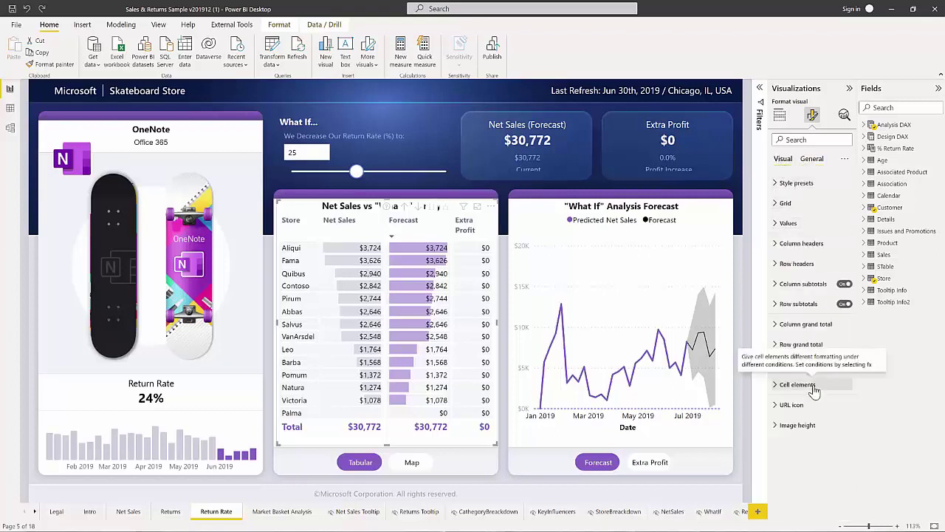
click(808, 140)
text(conditional)
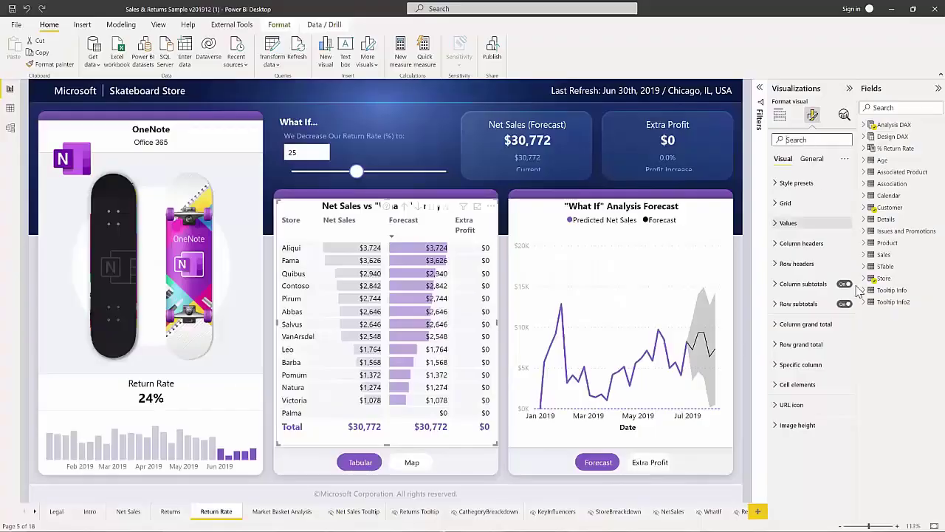
- Zoom the Return Rate report page out to 66% and fit it back to the available space
click(868, 526)
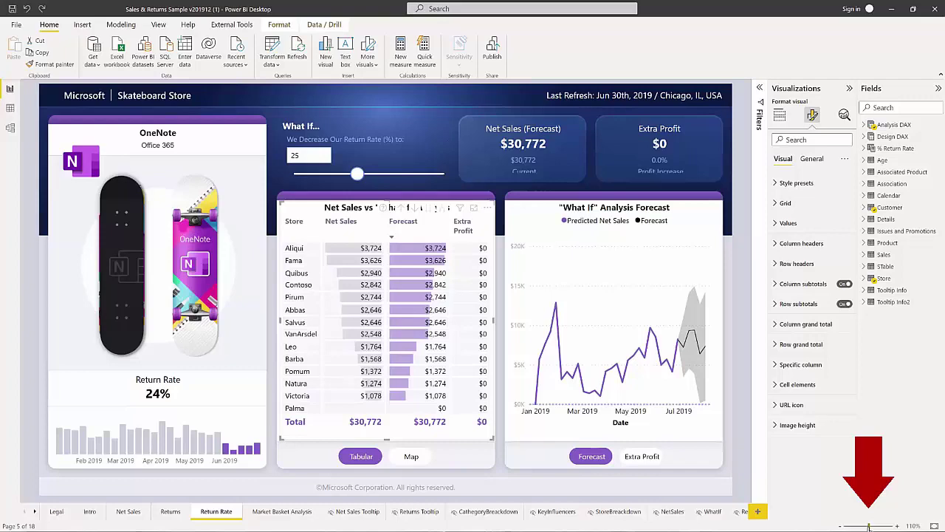
mouse_move(869, 525)
mouse_down()
mouse_move(879, 526)
mouse_move(866, 528)
mouse_up()
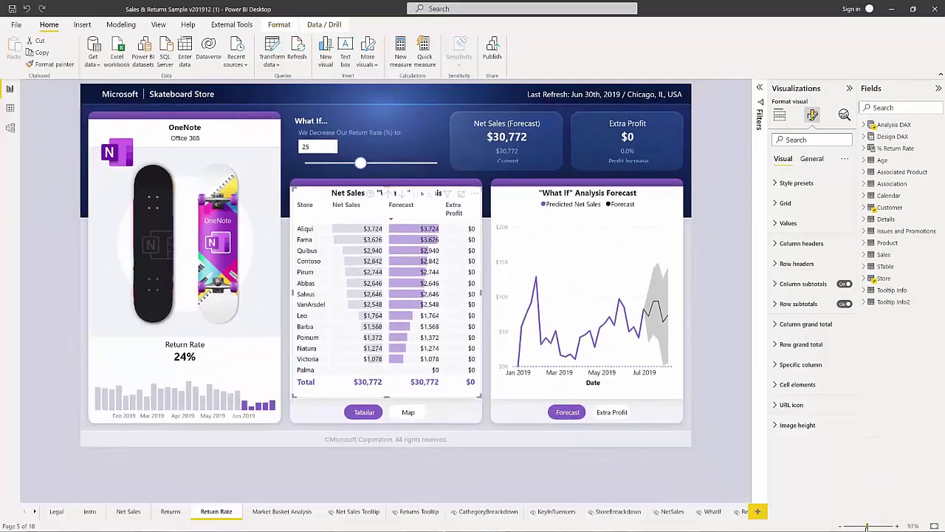
click(915, 526)
click(406, 255)
click(485, 359)
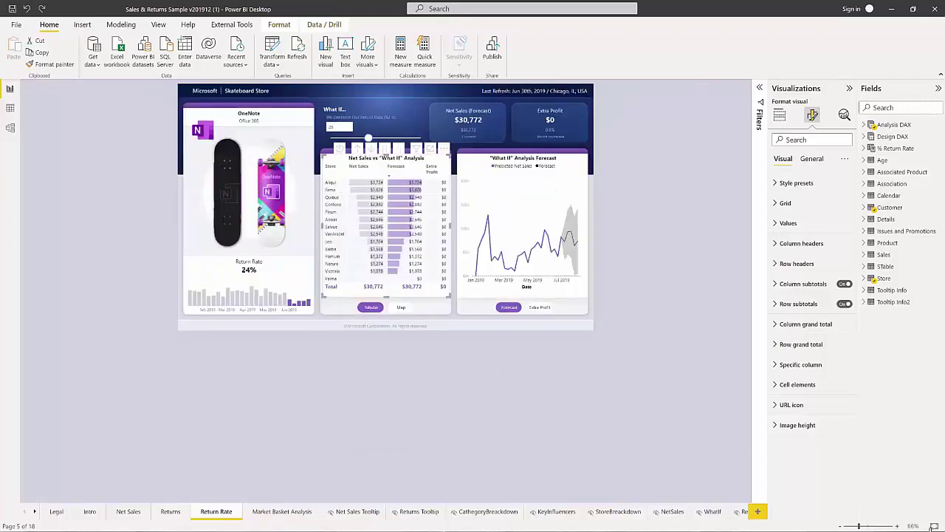
click(935, 526)
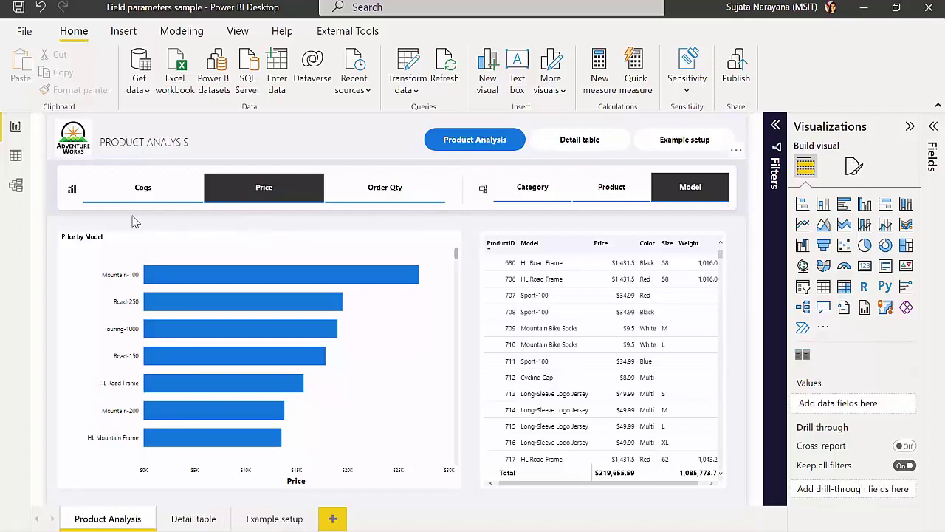
- Set the Product Analysis page's measure slicer to Cogs and its dimension slicer to Category
click(259, 198)
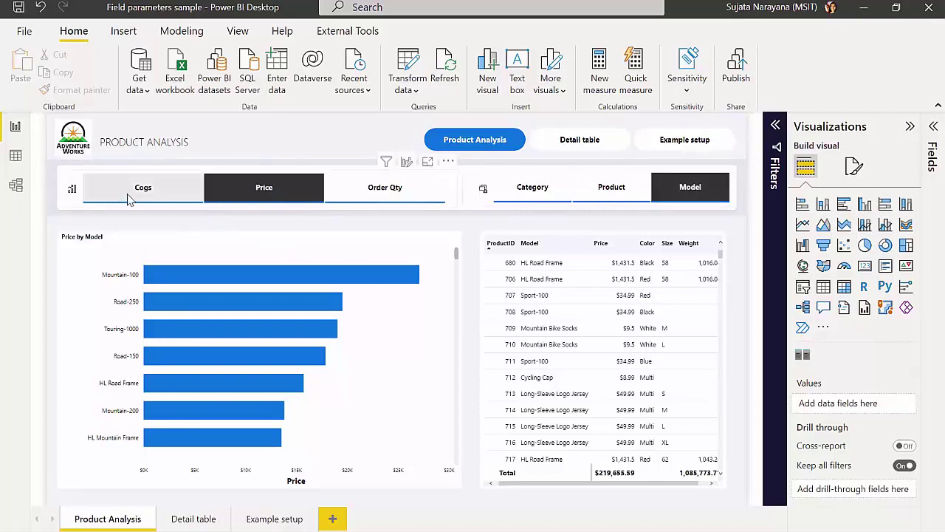
click(128, 198)
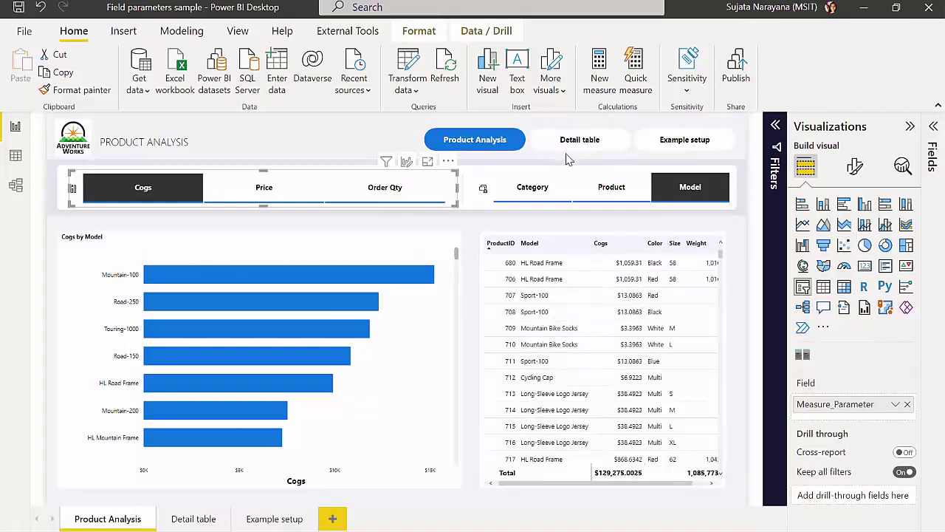
click(525, 201)
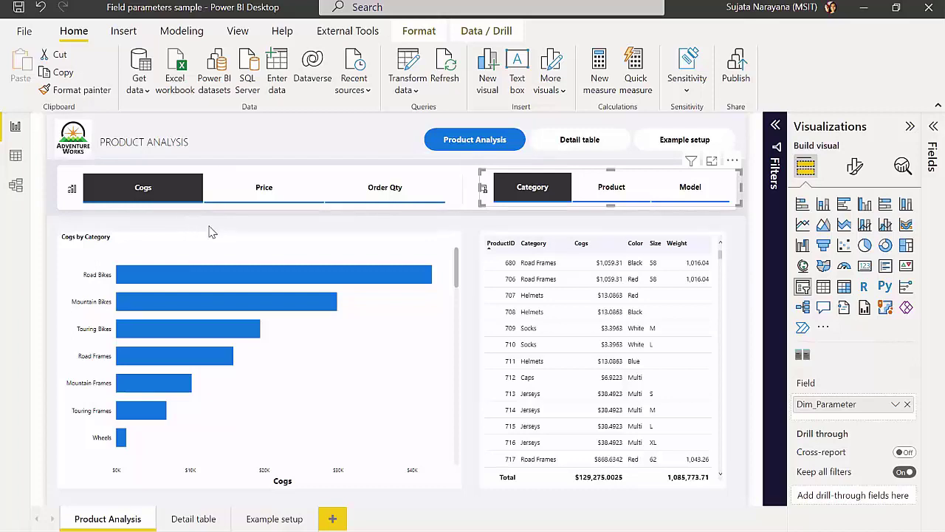
- Go to the Example setup page and examine its column chart and measure slicer, leaving nothing selected
click(274, 519)
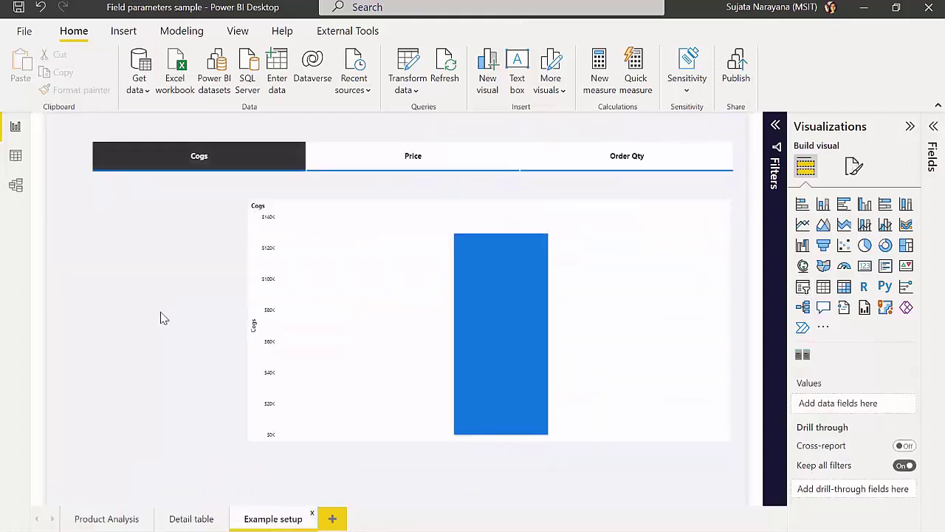
click(452, 214)
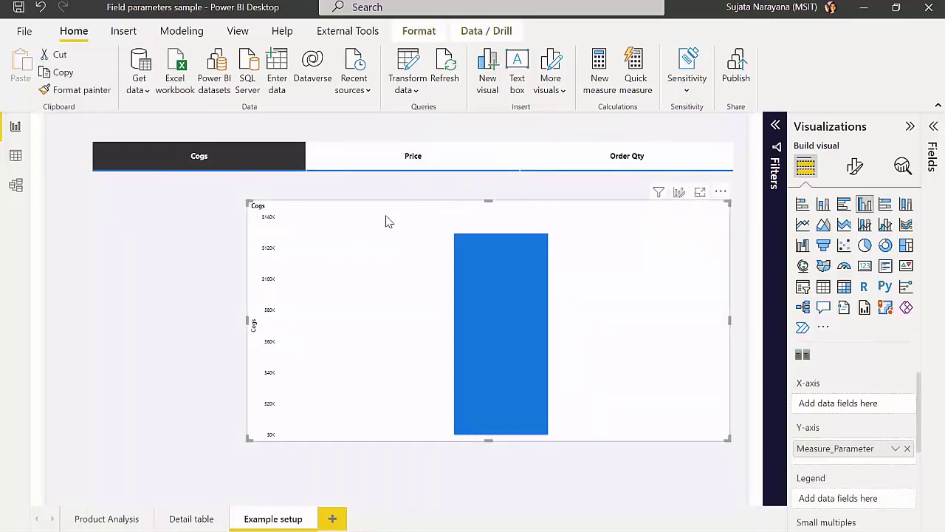
click(212, 165)
click(157, 278)
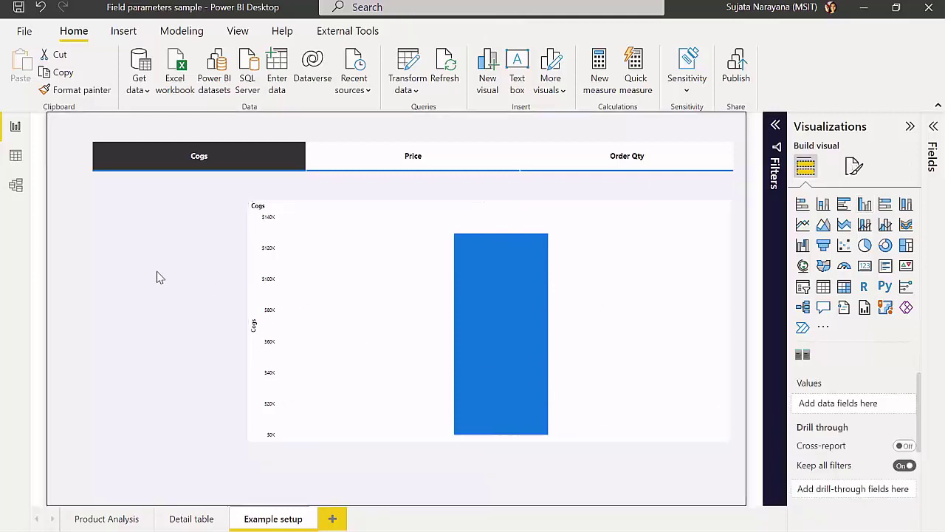
- Start a new Fields parameter for the model and name it Parameter-Dim
click(185, 37)
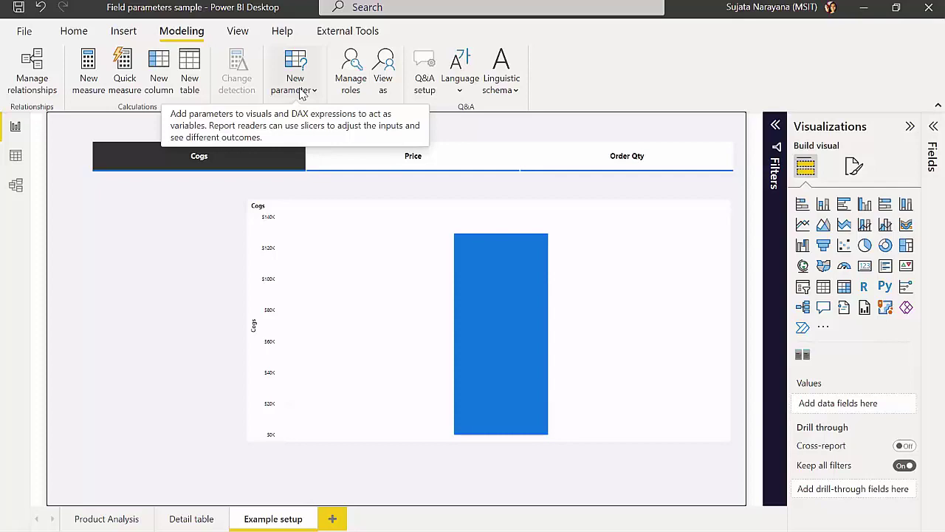
click(301, 90)
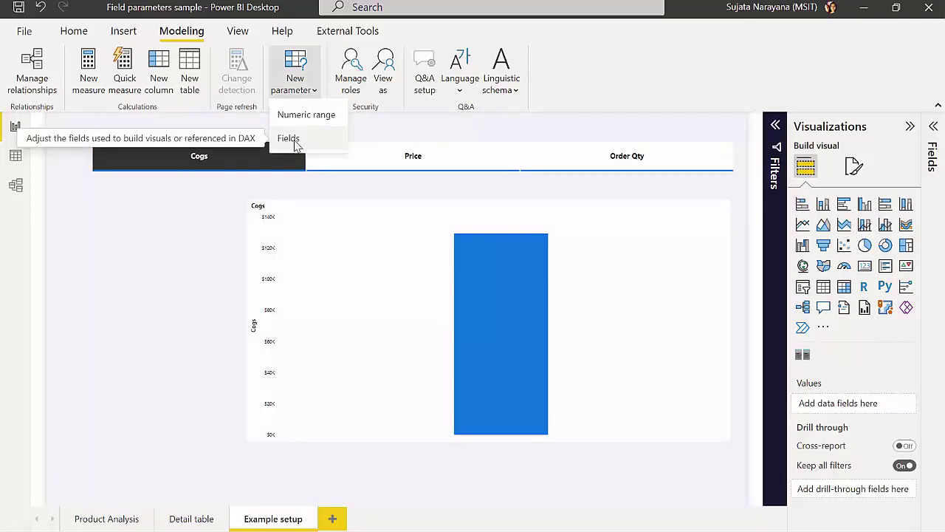
click(294, 144)
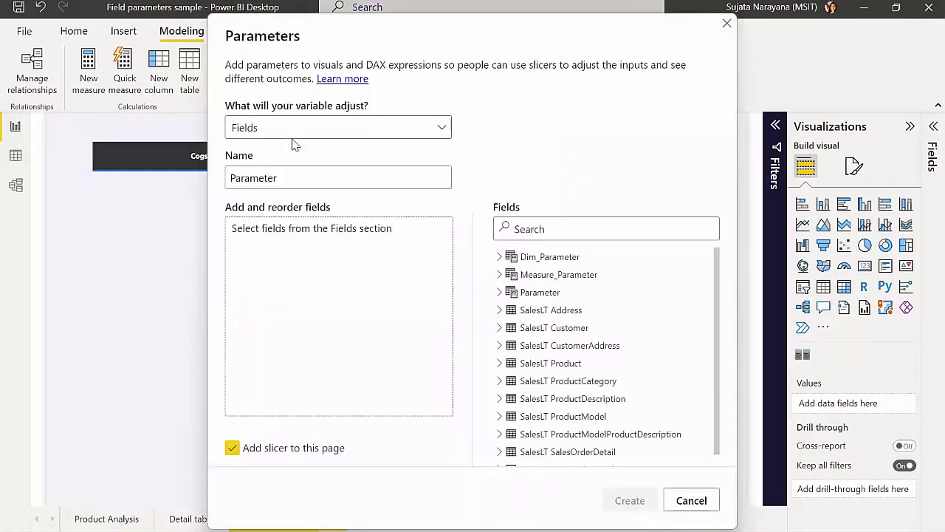
click(294, 182)
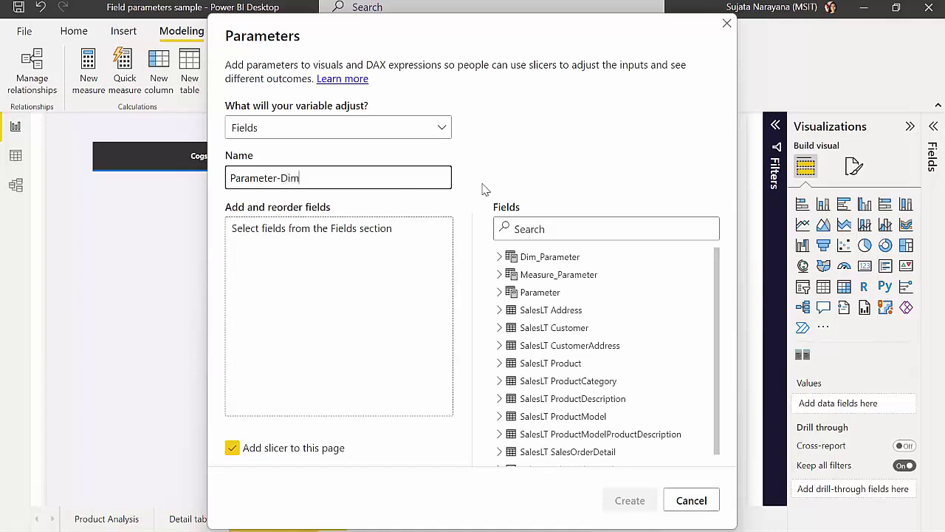
- Add the CompanyName field from the SalesLT Customer table to the parameter
click(499, 328)
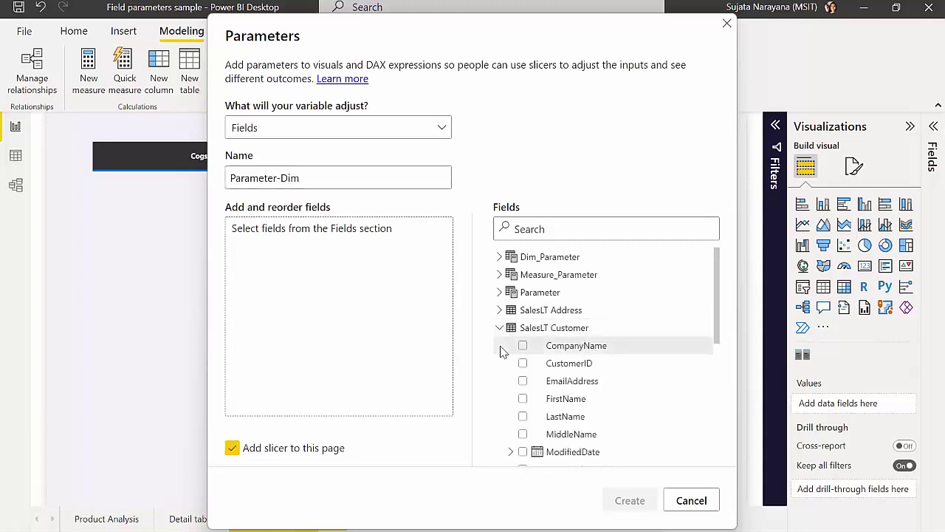
click(500, 310)
scroll(519, 346, down, 1)
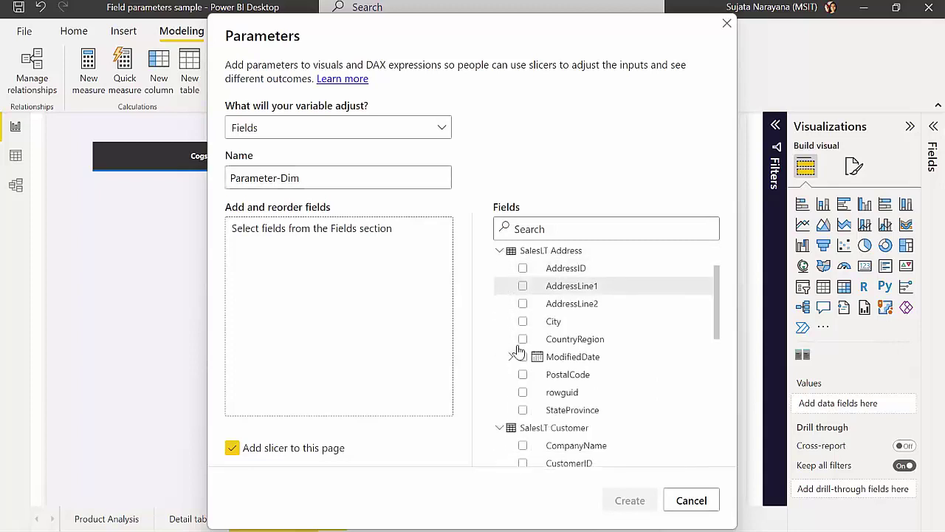
scroll(519, 349, down, 4)
scroll(520, 349, up, 1)
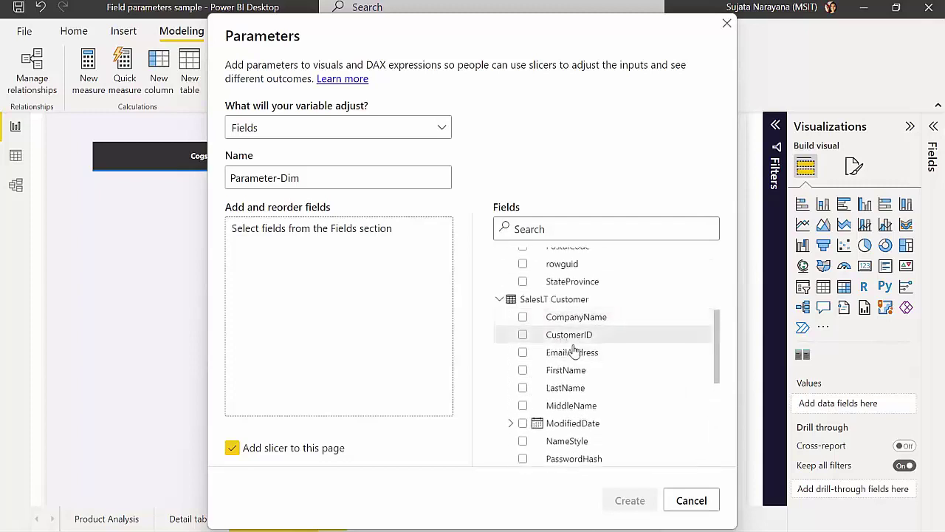
click(522, 317)
- Add the Color and Name fields from the SalesLT Product table to the parameter
scroll(520, 355, down, 1)
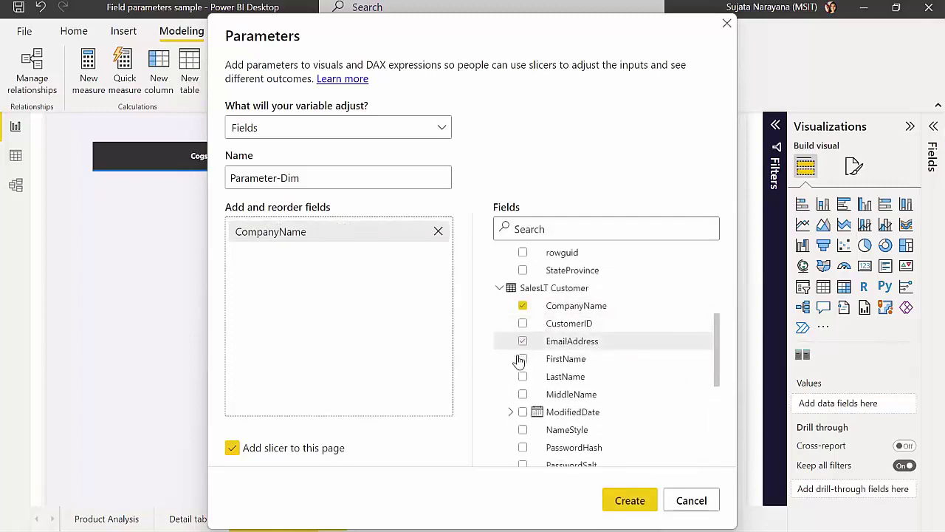
scroll(520, 362, down, 3)
click(500, 375)
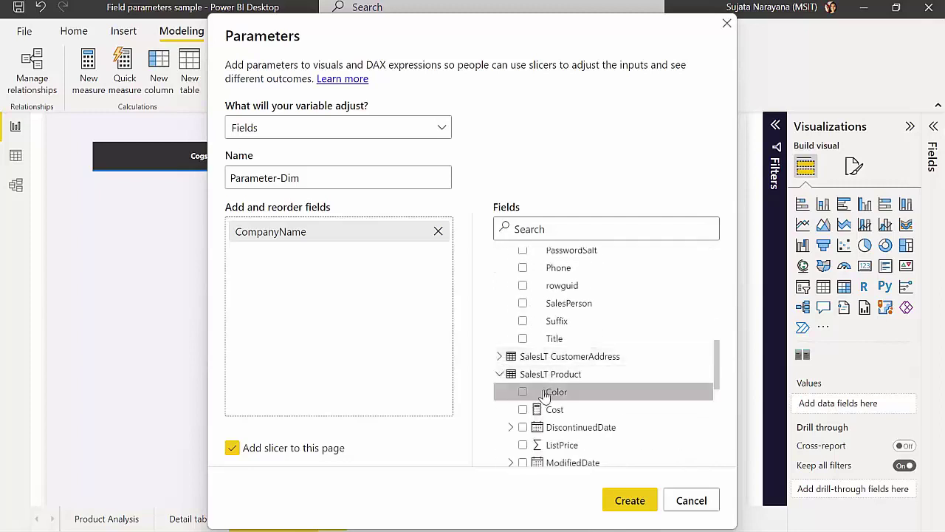
click(523, 391)
scroll(525, 395, down, 2)
scroll(524, 392, down, 2)
scroll(523, 407, down, 1)
click(523, 327)
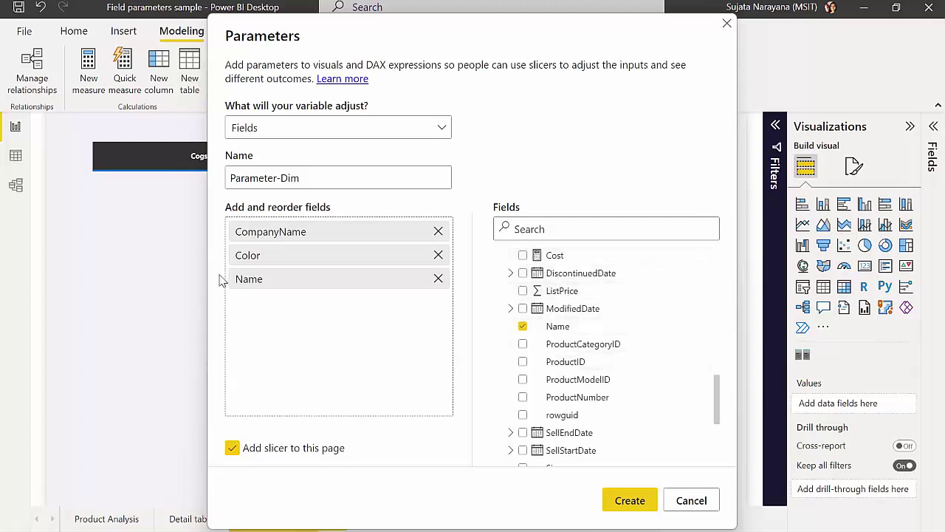
- Rename the parameter's Name field as Product
double_click(263, 284)
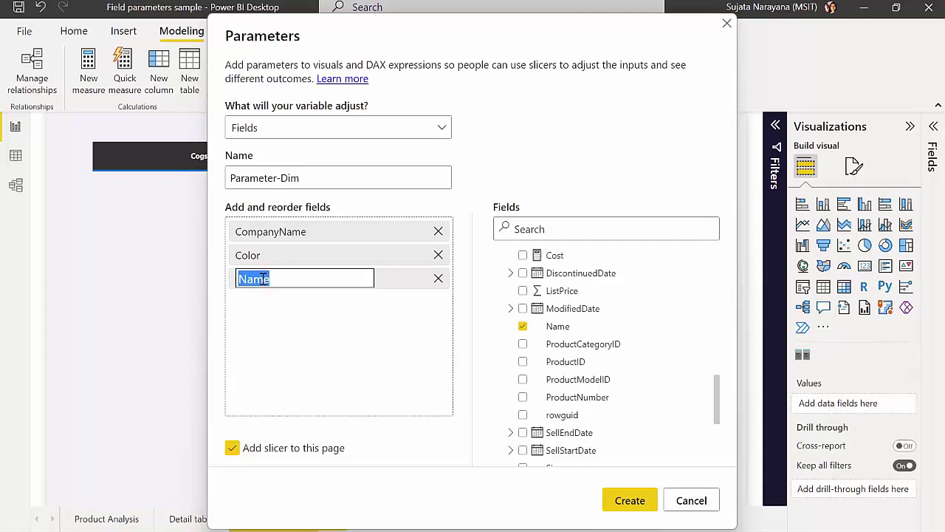
click(283, 278)
key(BackSpace)
key(BackSpace)
key(BackSpace)
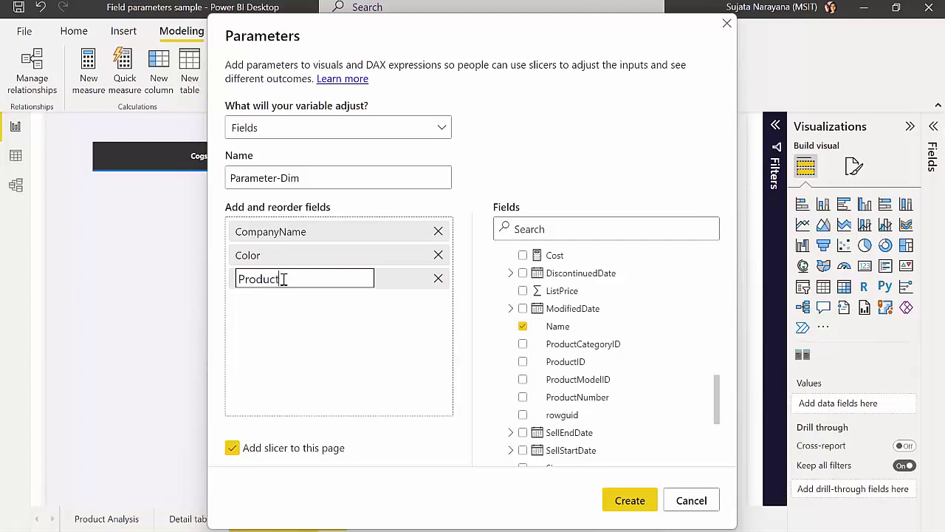
key(Return)
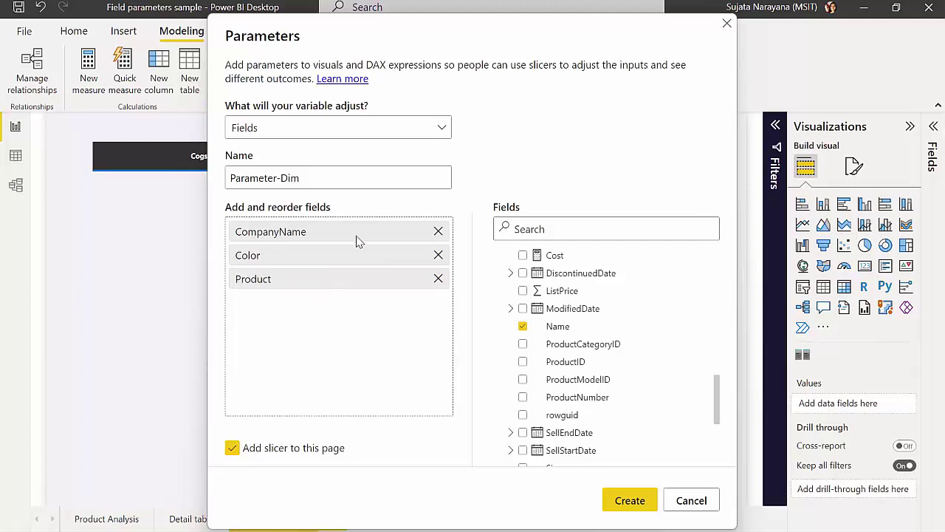
- Move CompanyName to the end of the parameter's field list, rename it Company, and create the parameter with its page slicer
drag(331, 235, 322, 295)
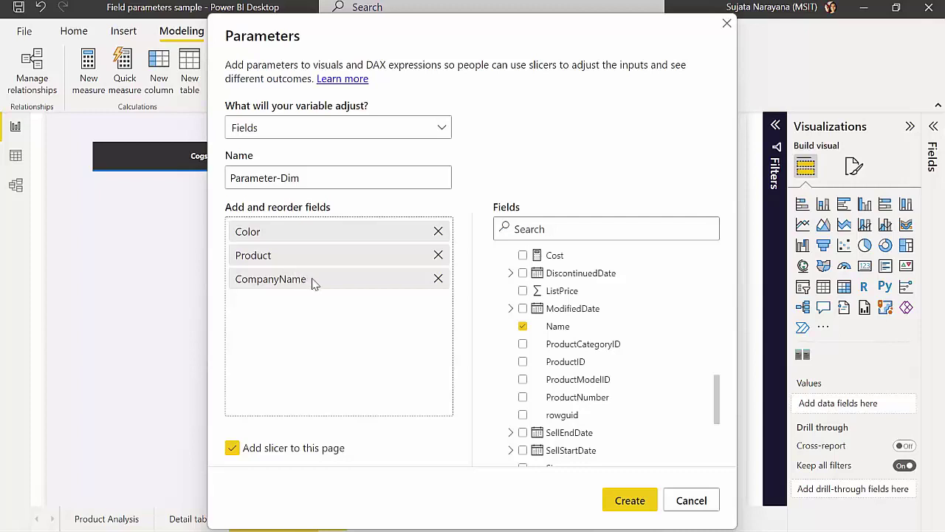
double_click(296, 280)
click(340, 281)
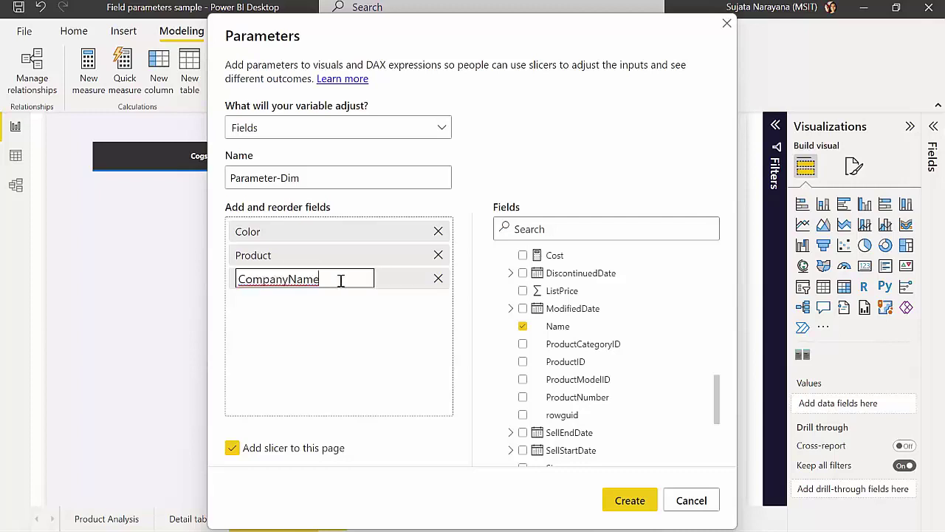
key(BackSpace)
key(BackSpace)
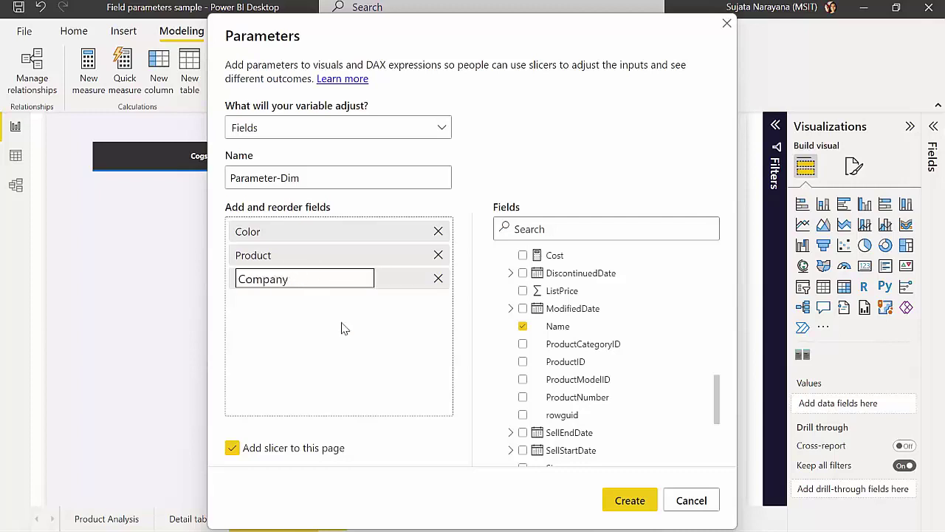
click(344, 329)
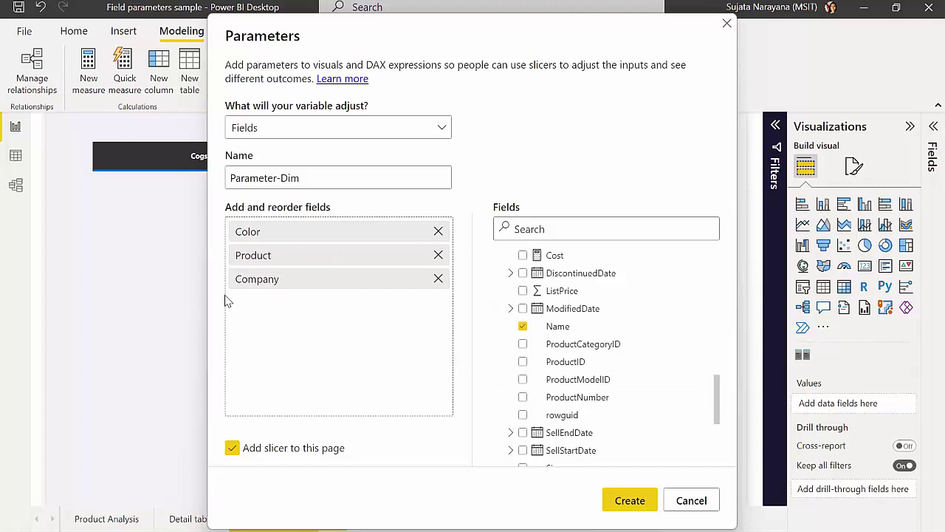
click(631, 505)
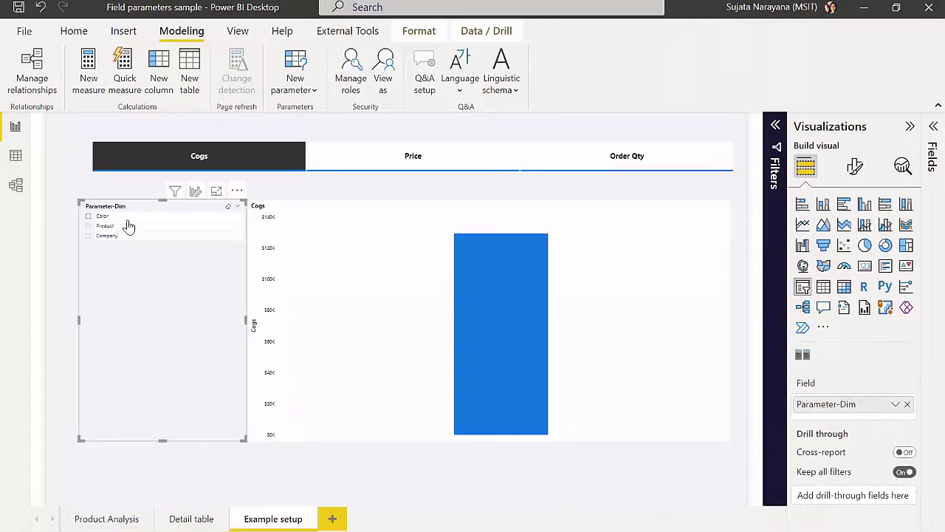
- Set the Parameter-Dim slicer's orientation to Horizontal and select Color in it
click(857, 167)
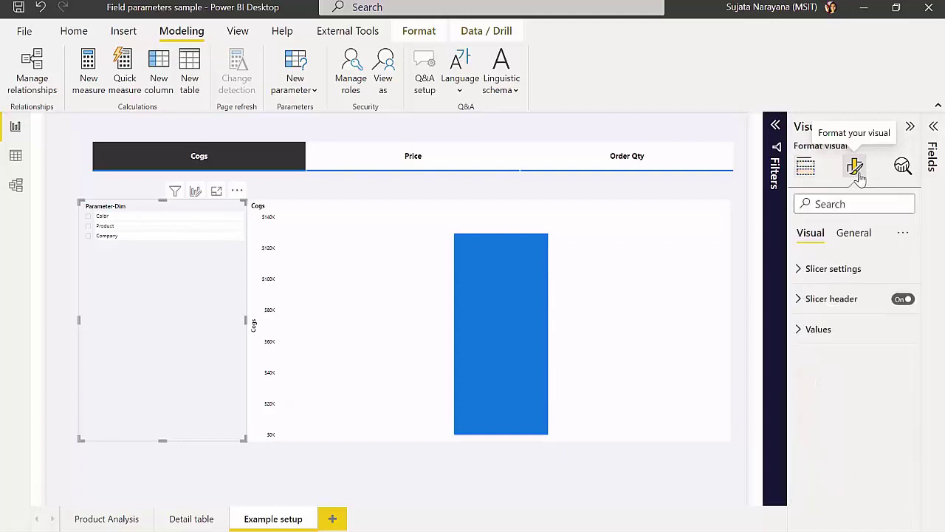
click(800, 271)
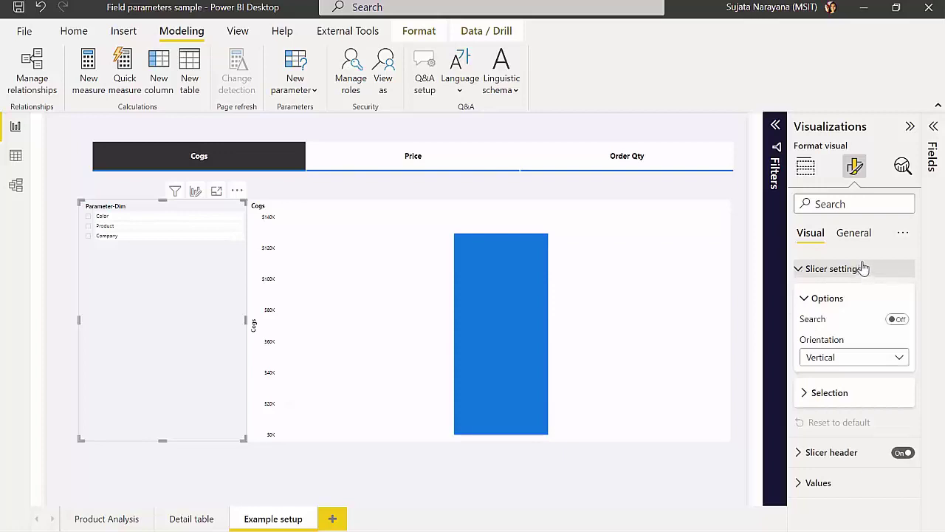
click(825, 360)
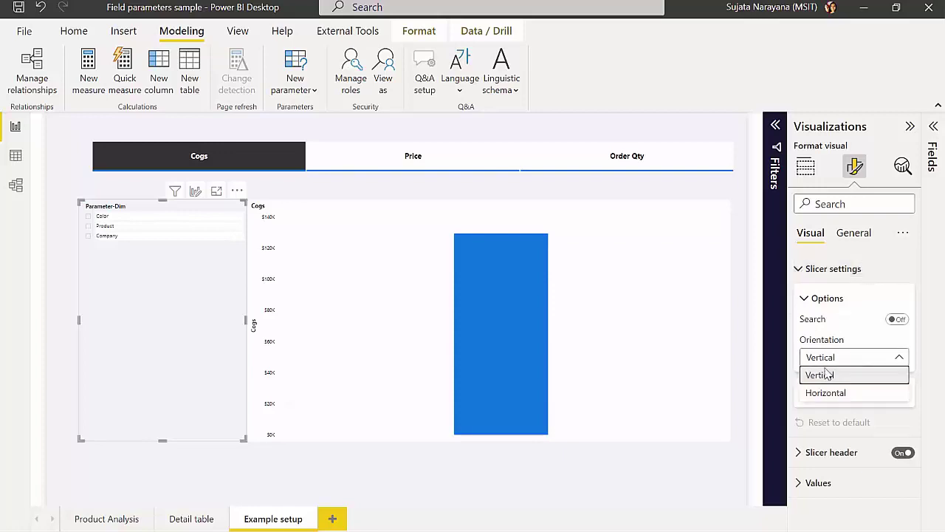
click(825, 393)
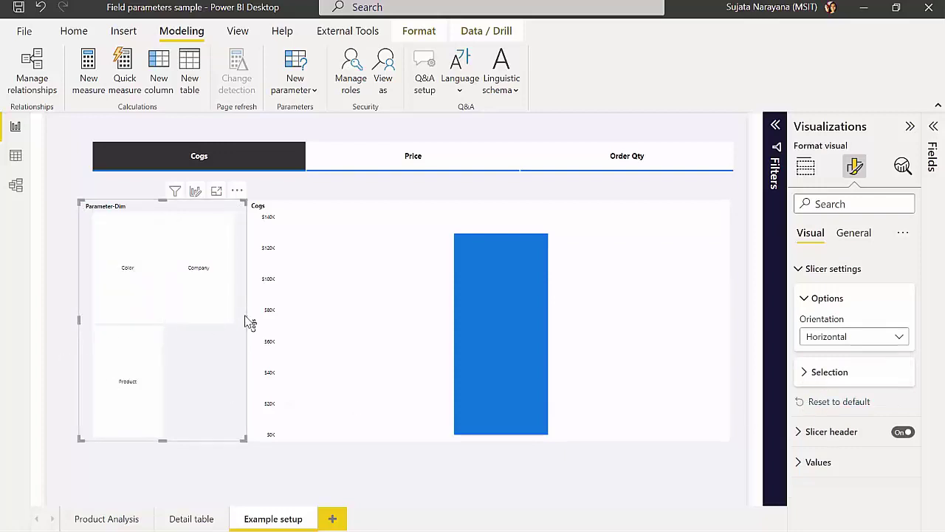
click(215, 303)
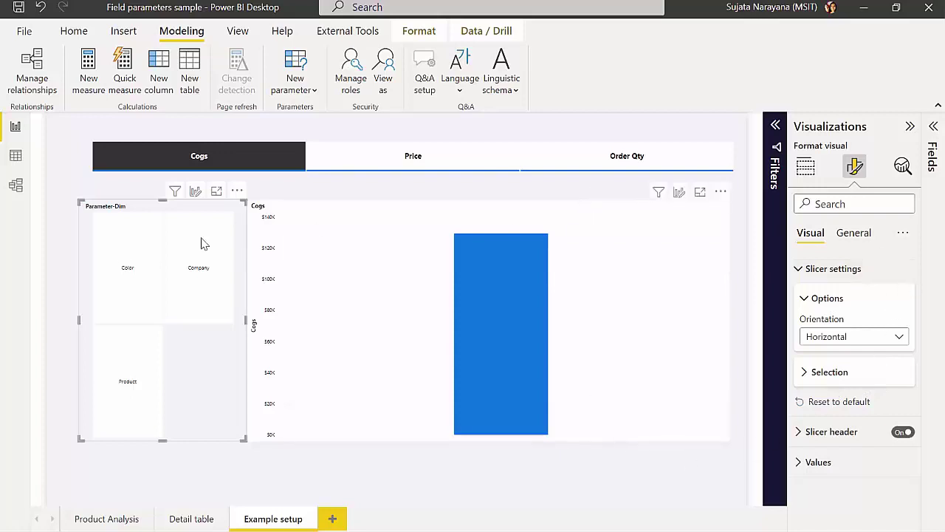
click(107, 254)
- Assign the Parameter-Dim field to the X-axis of the Cogs column chart
click(404, 211)
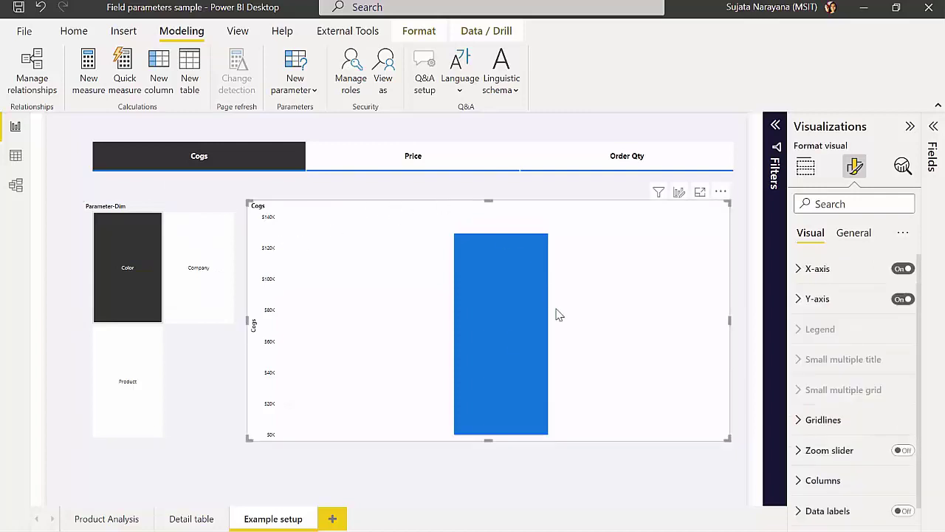
click(807, 168)
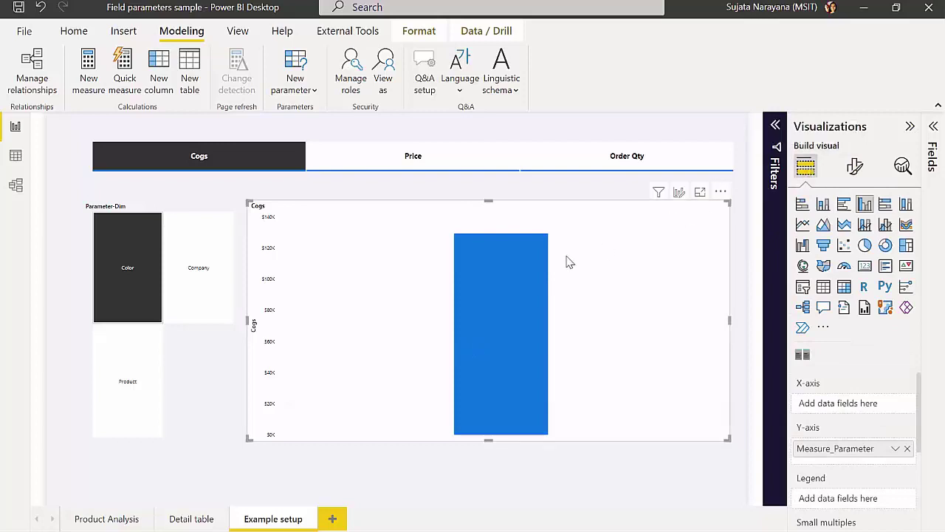
mouse_move(487, 283)
click(933, 128)
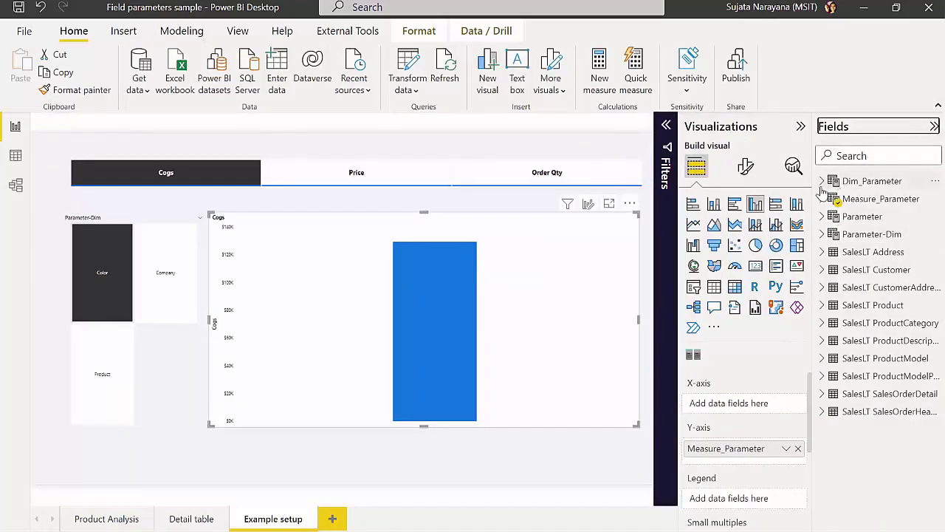
click(822, 235)
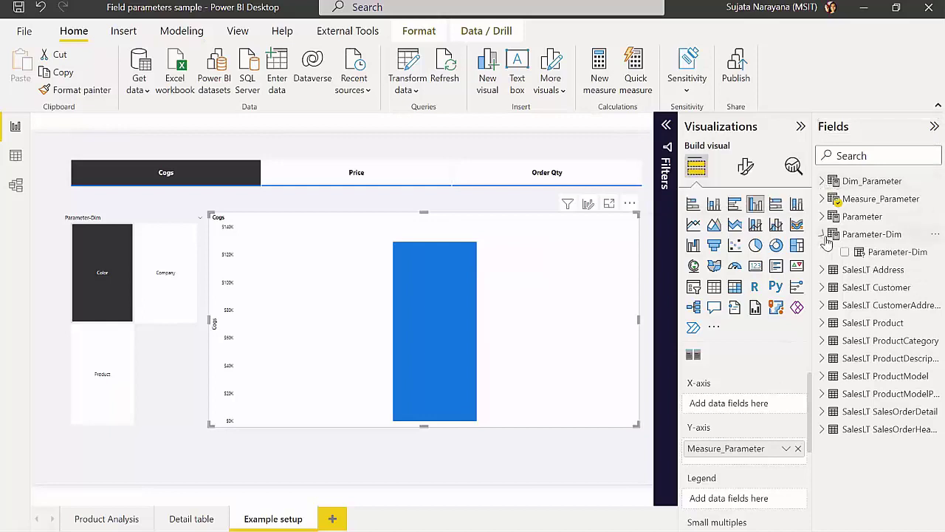
drag(897, 254, 734, 412)
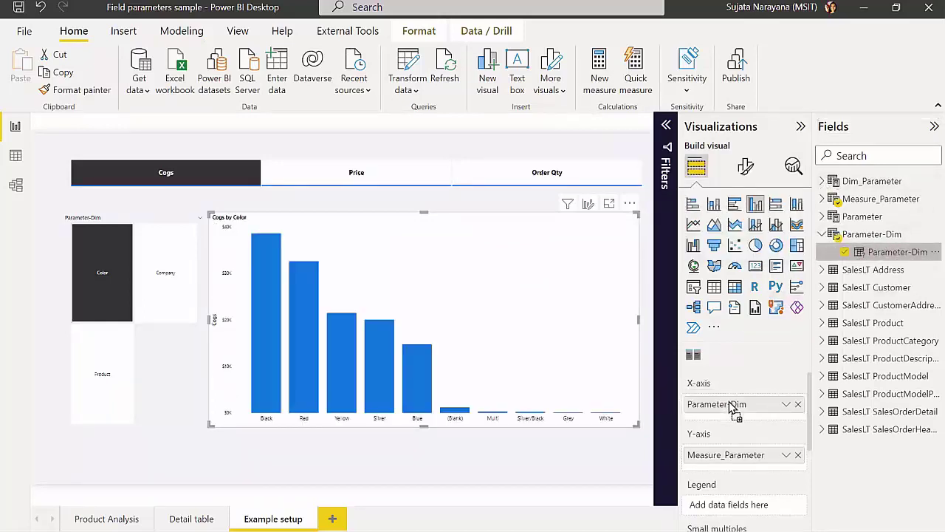
- Test the Parameter-Dim slicer by switching the chart's dimension to Product, Company and back to Color
click(89, 264)
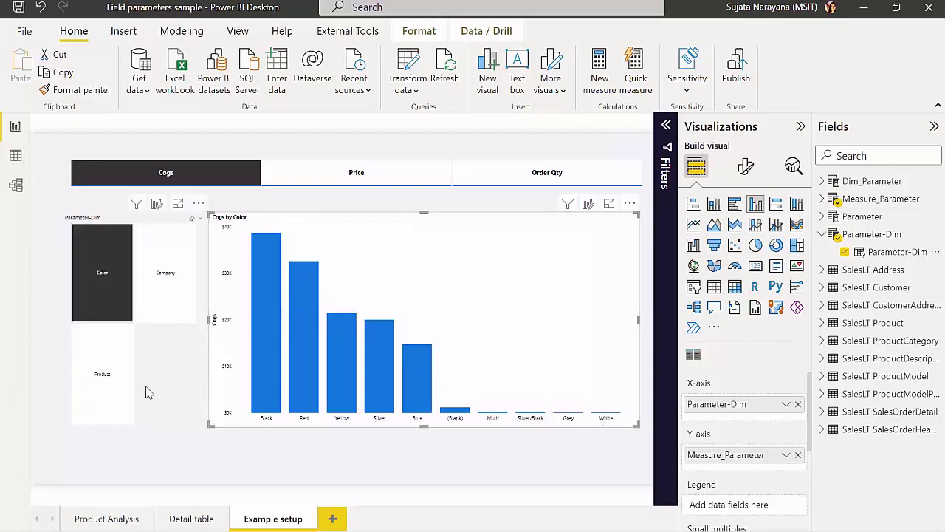
click(94, 394)
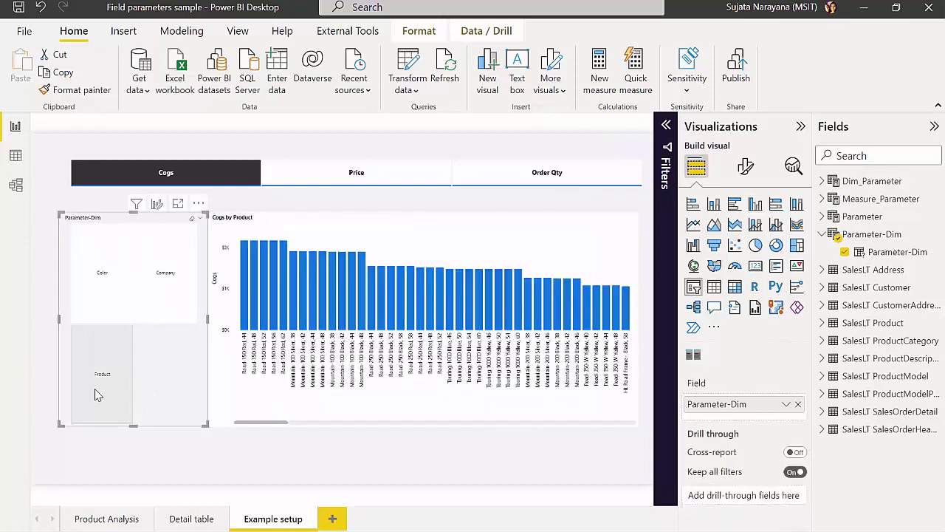
click(155, 252)
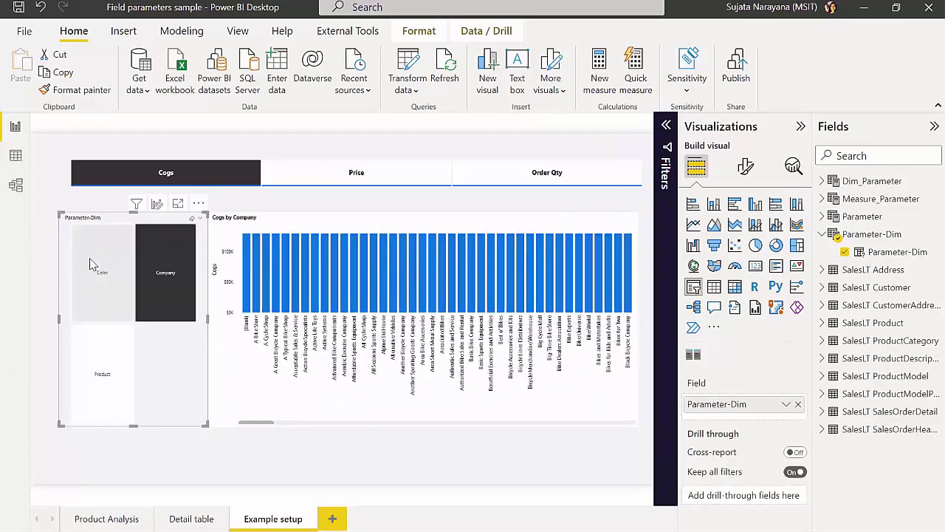
click(90, 261)
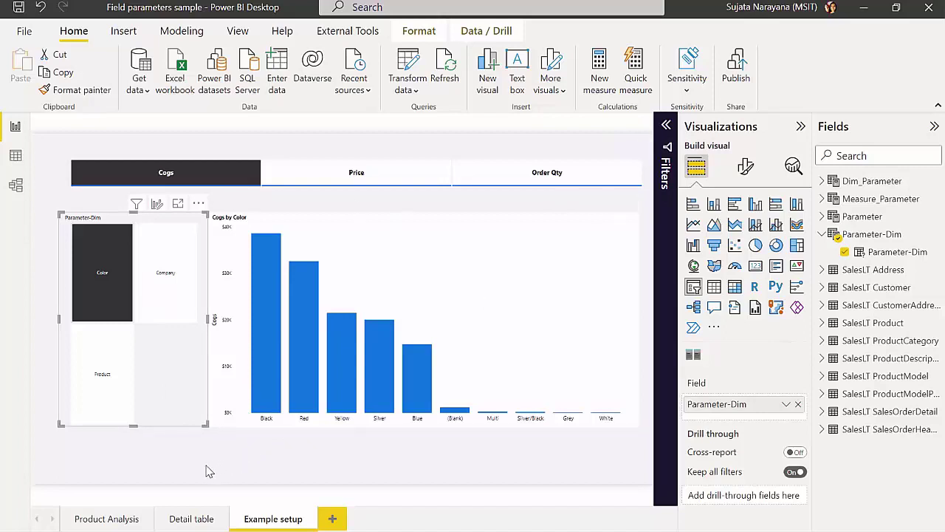
- On the Detail table page, briefly include Product ID in the table through the Select columns slicer, and exclude List Price
click(191, 519)
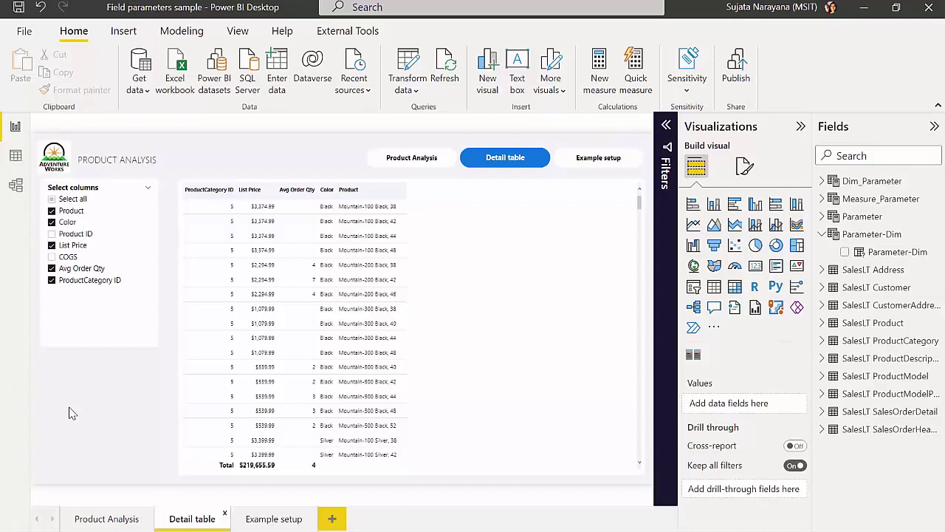
click(51, 233)
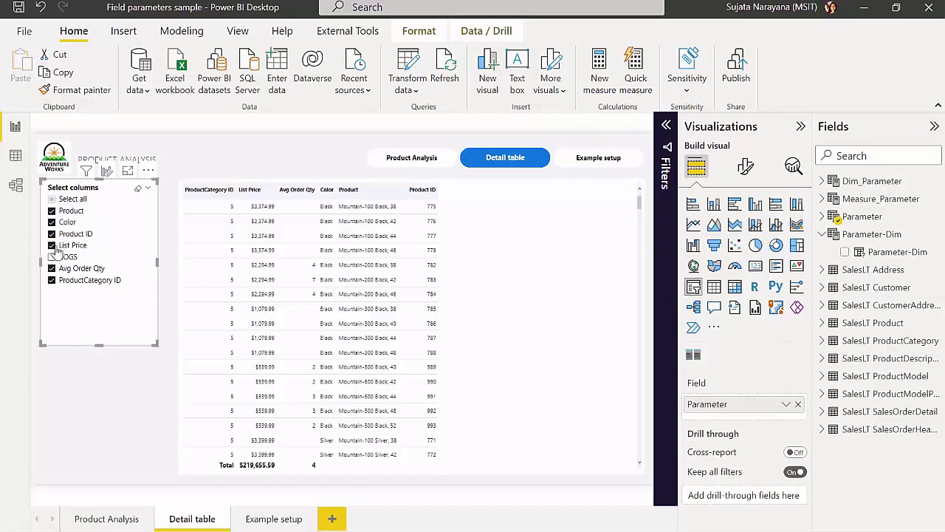
click(52, 245)
click(52, 233)
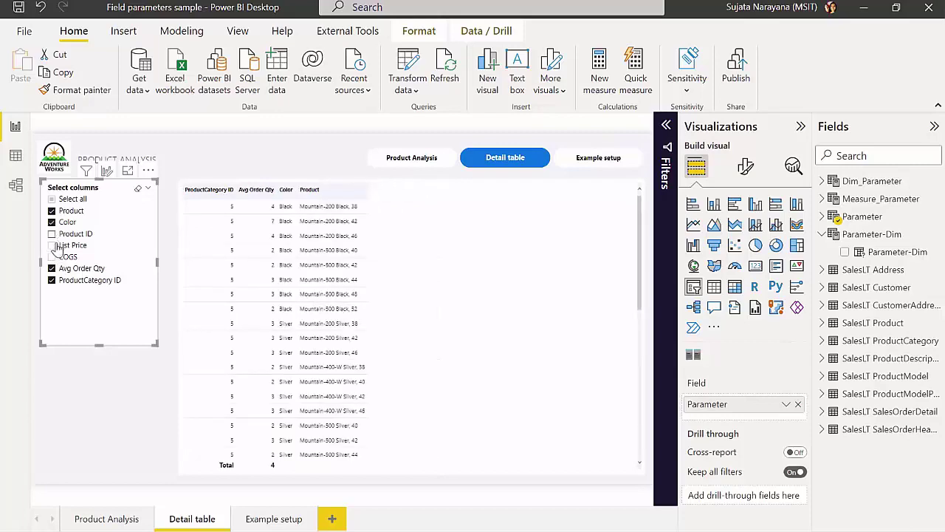
- Exclude Avg Order Qty from the detail table and include COGS and List Price through the Select columns slicer
click(52, 269)
click(51, 256)
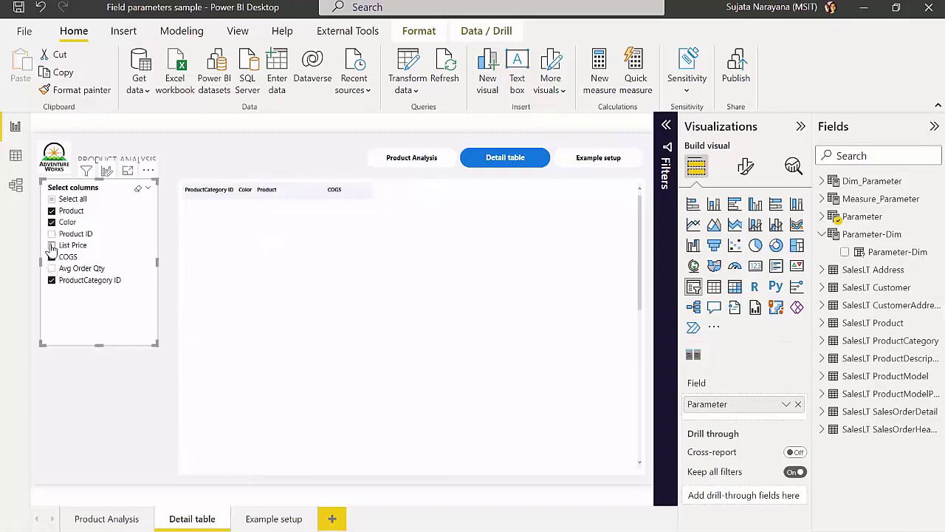
click(51, 245)
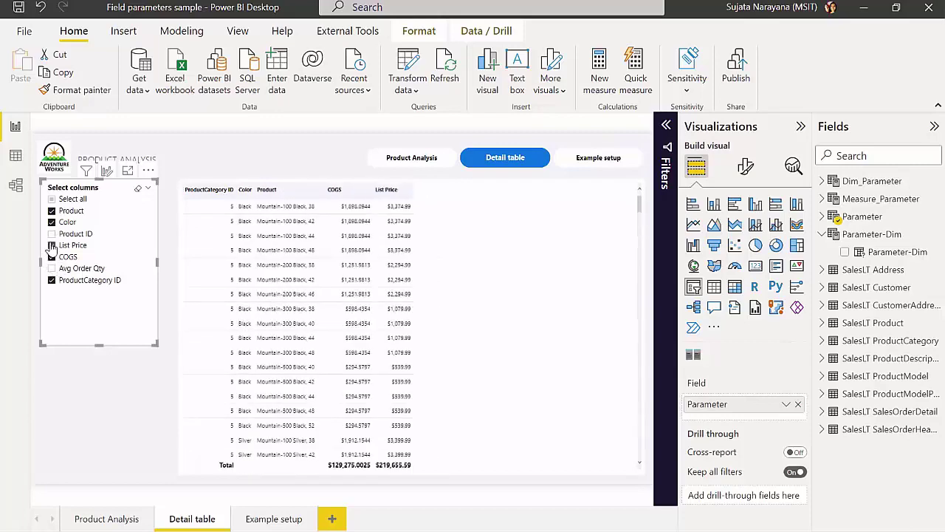